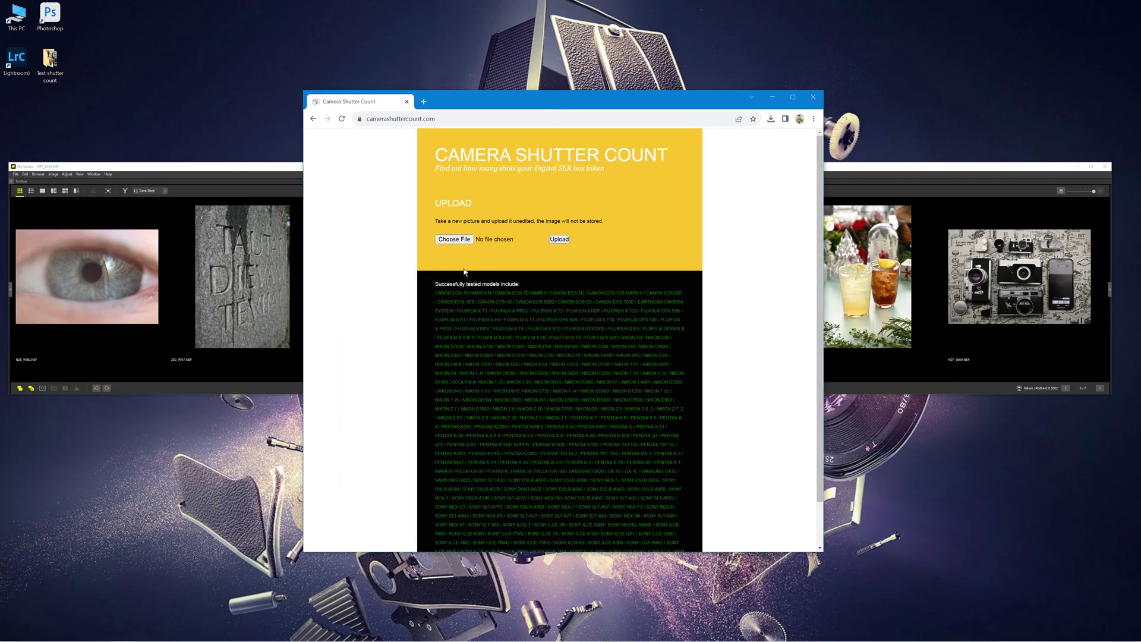
# Step: Upload DF0_8555.NEF and get the result: a NIKON Df with shutter count 89548
pyautogui.click(455, 240)
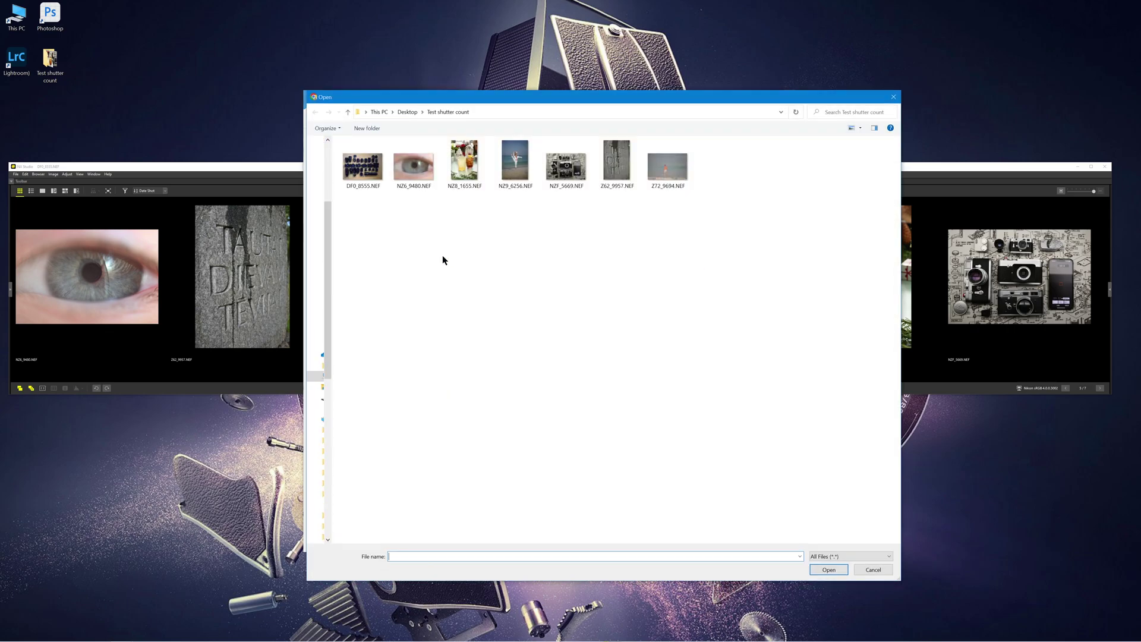
pyautogui.doubleClick(359, 172)
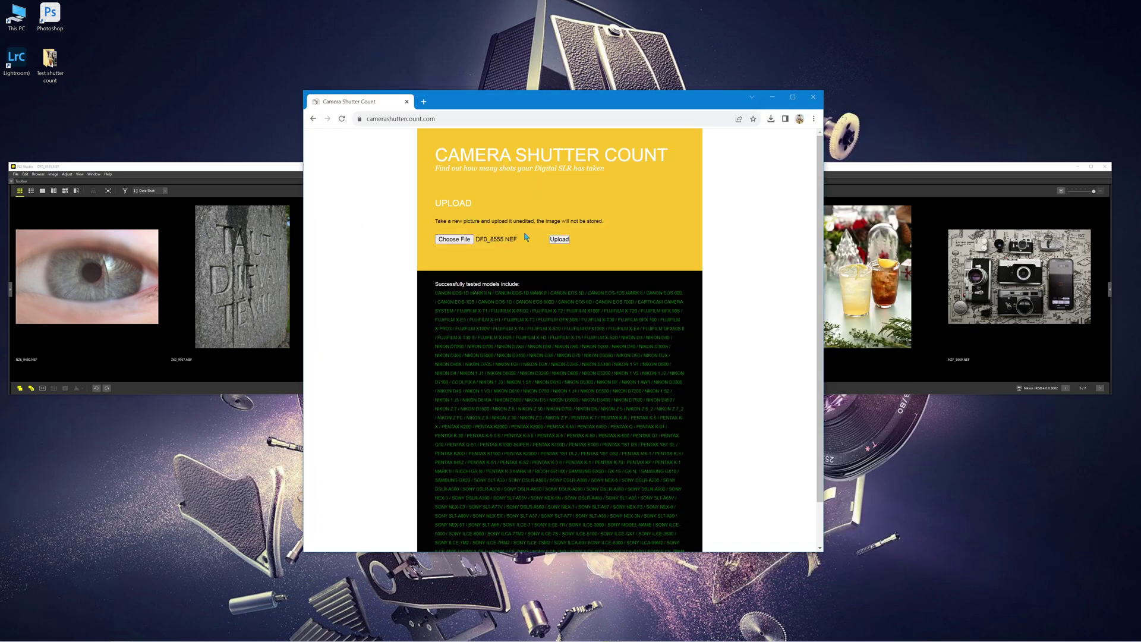
pyautogui.click(553, 240)
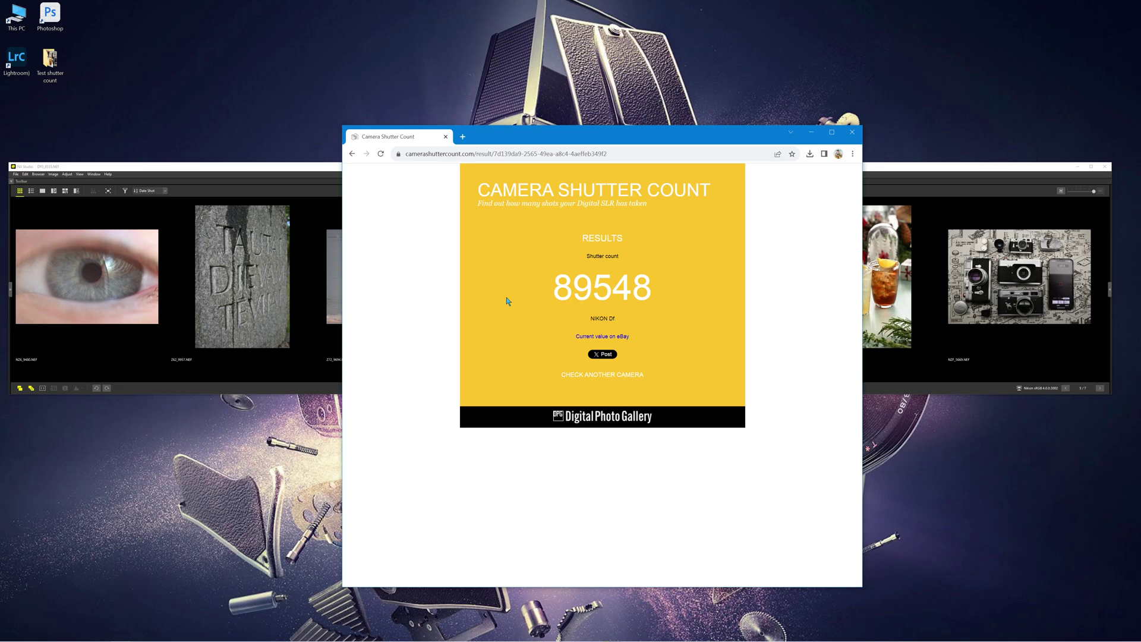
pyautogui.tripleClick(615, 320)
pyautogui.click(612, 318)
pyautogui.moveTo(593, 286); pyautogui.dragTo(557, 290)
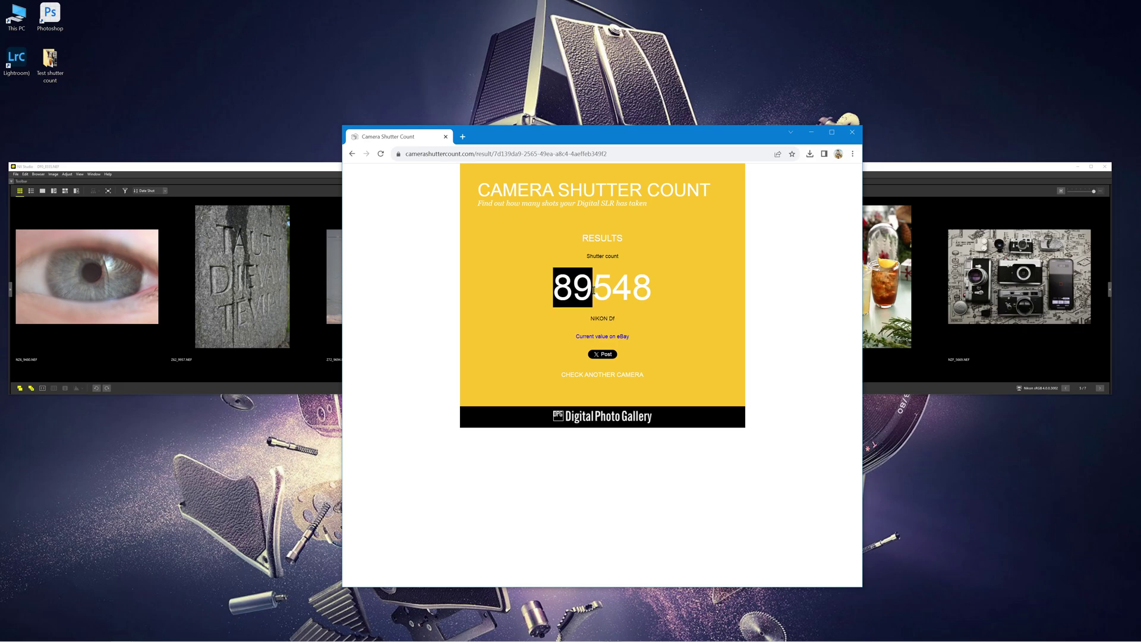
pyautogui.moveTo(593, 287); pyautogui.dragTo(652, 284)
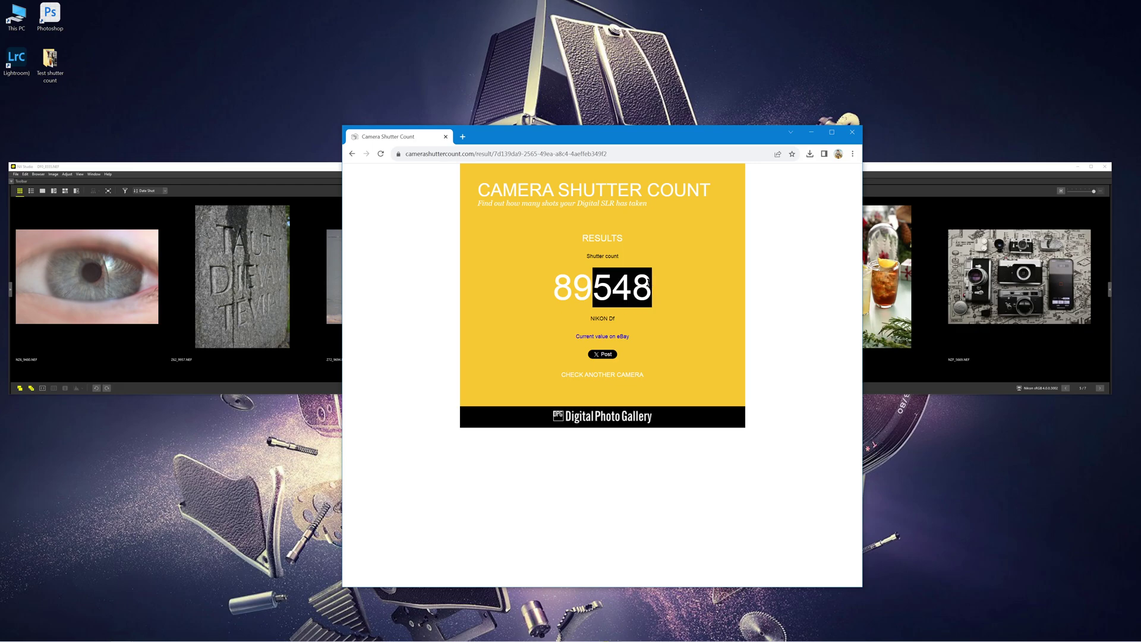
pyautogui.click(610, 279)
pyautogui.moveTo(587, 320); pyautogui.dragTo(640, 320)
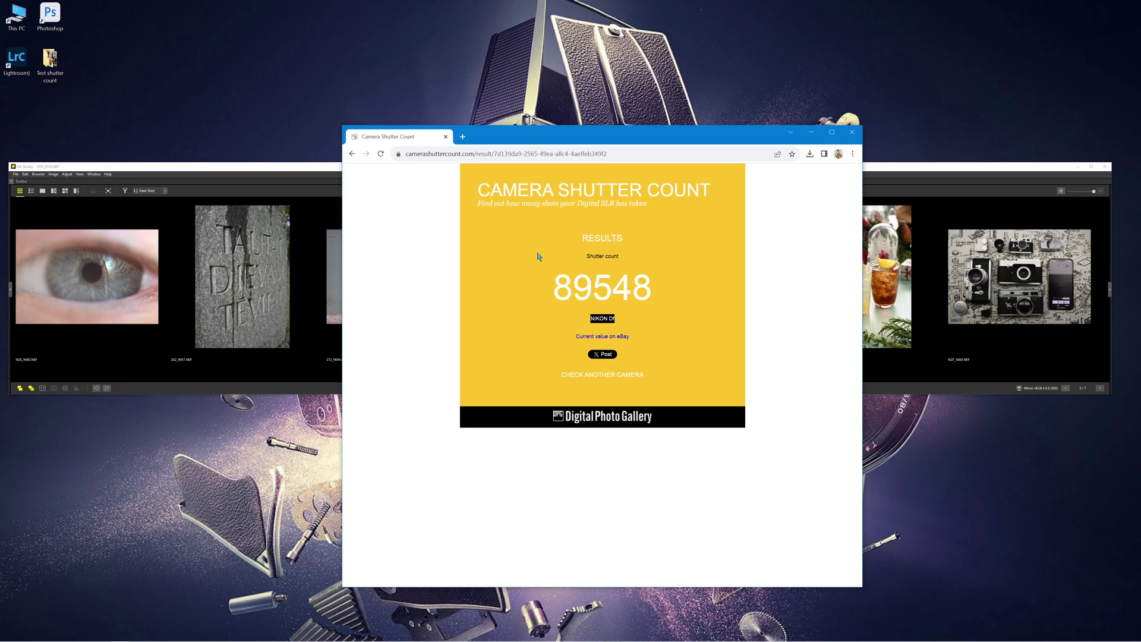
# Step: Return to the upload page and upload NZ6_9480.NEF for its shutter count
pyautogui.click(352, 153)
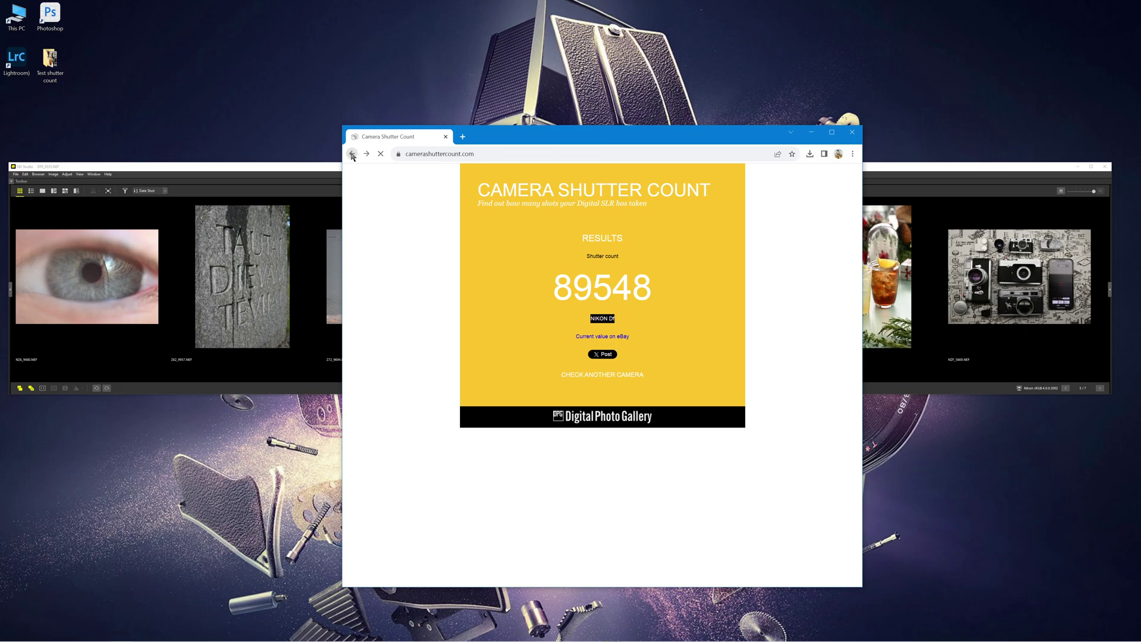
pyautogui.click(501, 276)
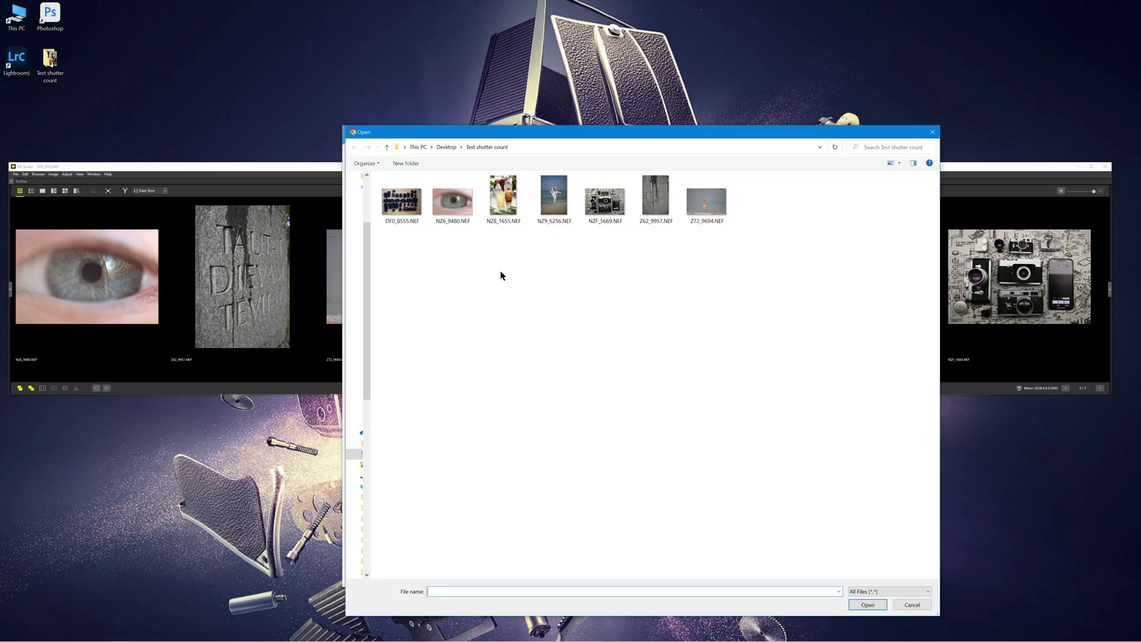
pyautogui.doubleClick(444, 202)
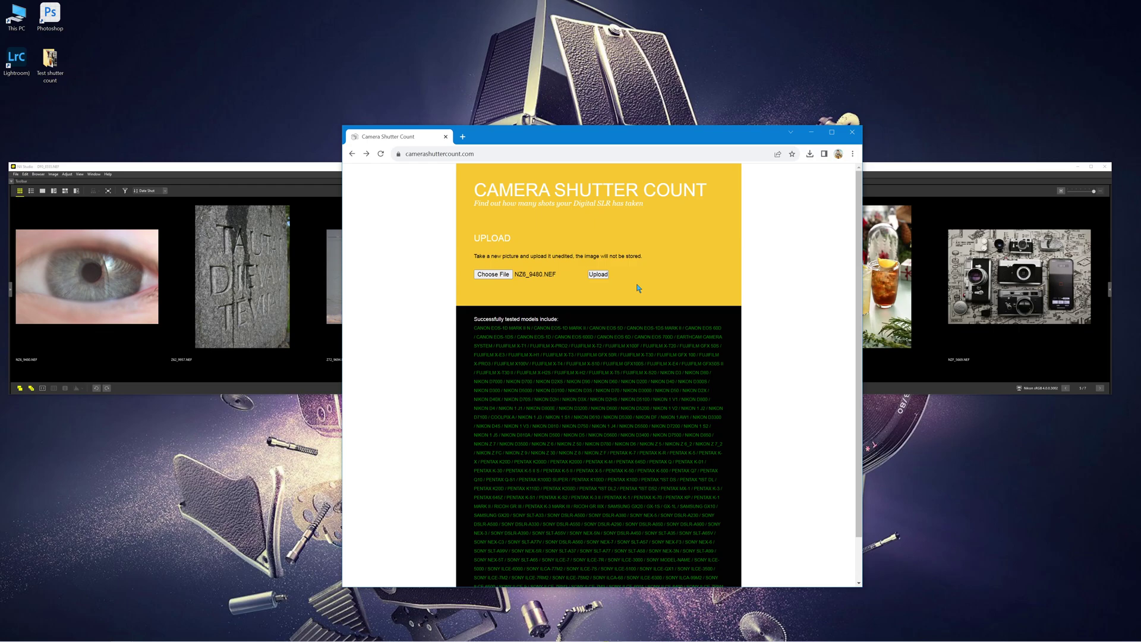
pyautogui.click(598, 274)
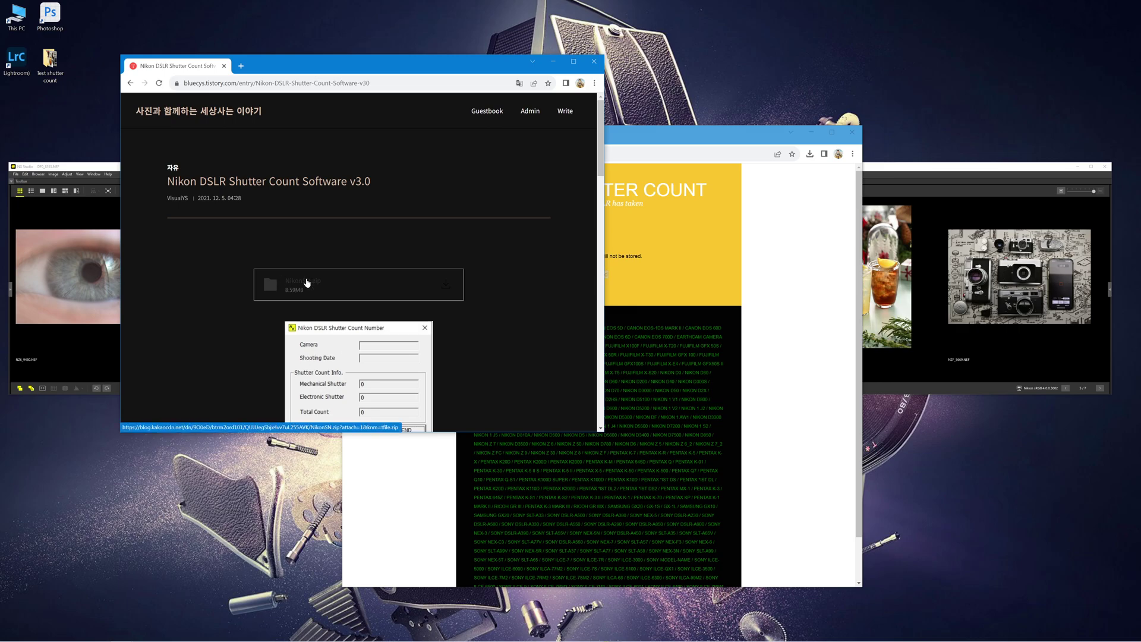
pyautogui.scroll(-1, 308, 316)
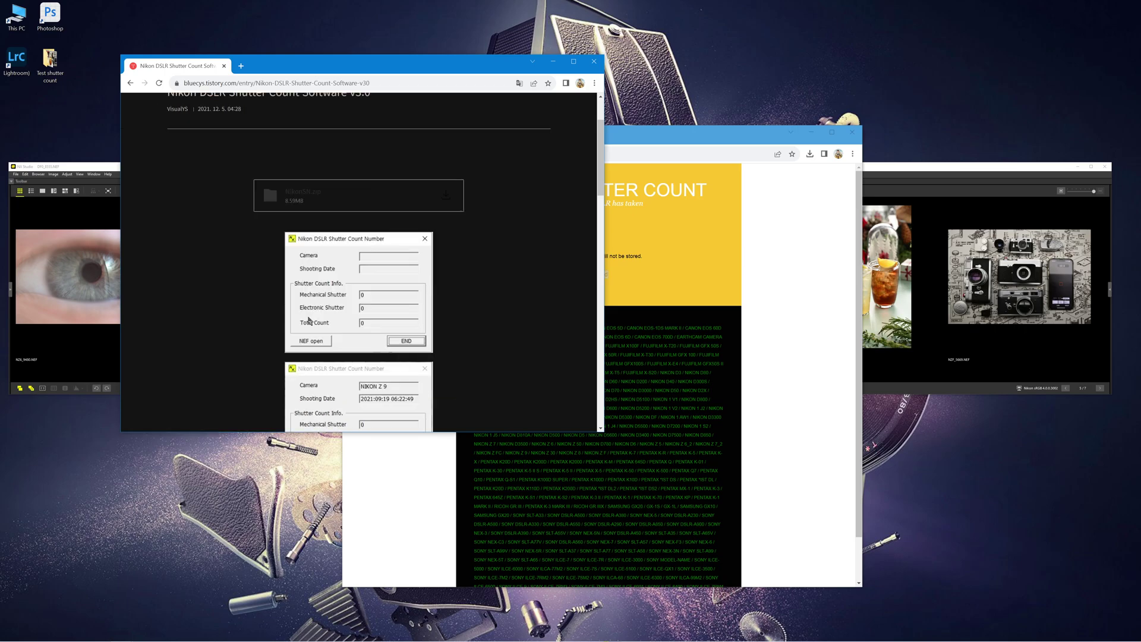
pyautogui.scroll(-1, 308, 320)
pyautogui.scroll(2, 308, 312)
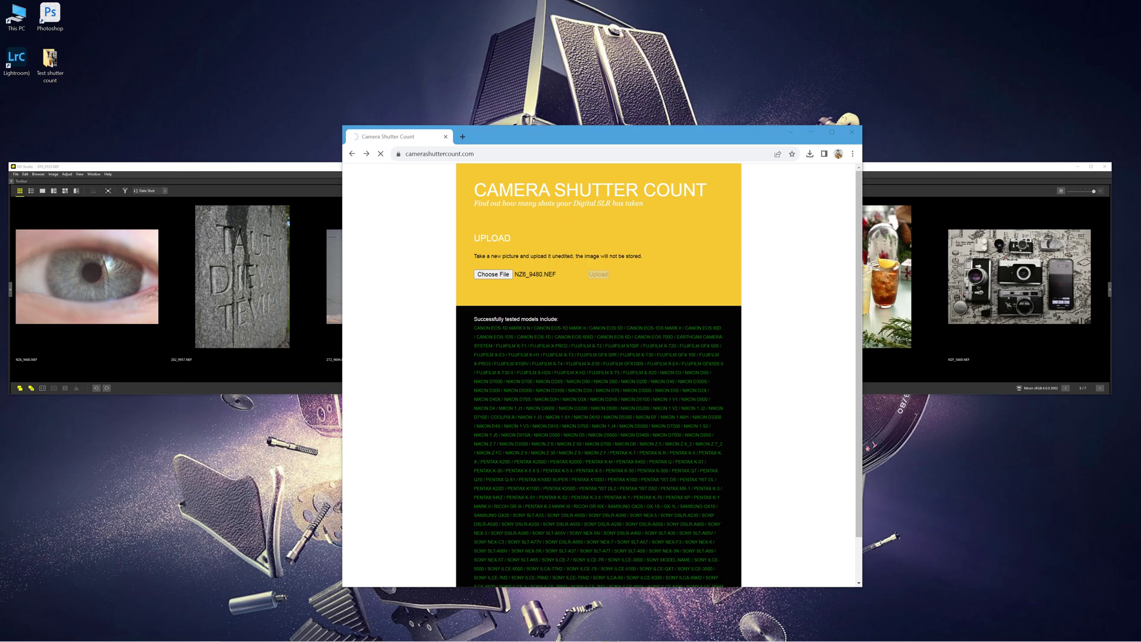
# Step: Place the shutter count tool beside the browser and load NZ6_9480.NEF, showing 139909 total
pyautogui.moveTo(278, 287)
pyautogui.mouseDown()
pyautogui.moveTo(473, 331)
pyautogui.moveTo(432, 390)
pyautogui.mouseUp()
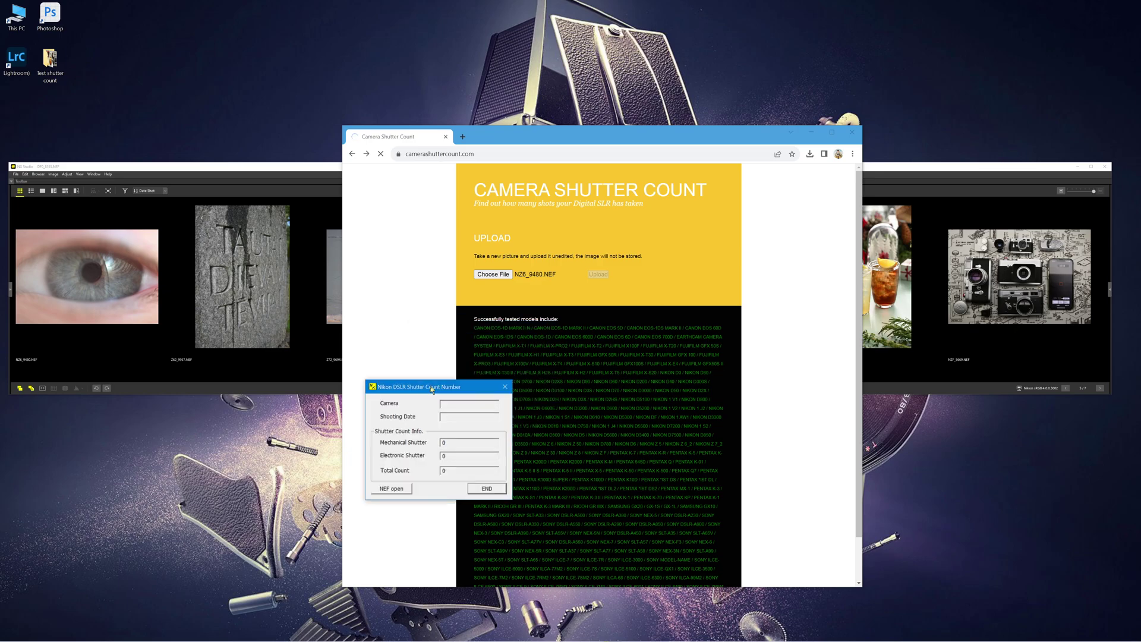
pyautogui.click(392, 491)
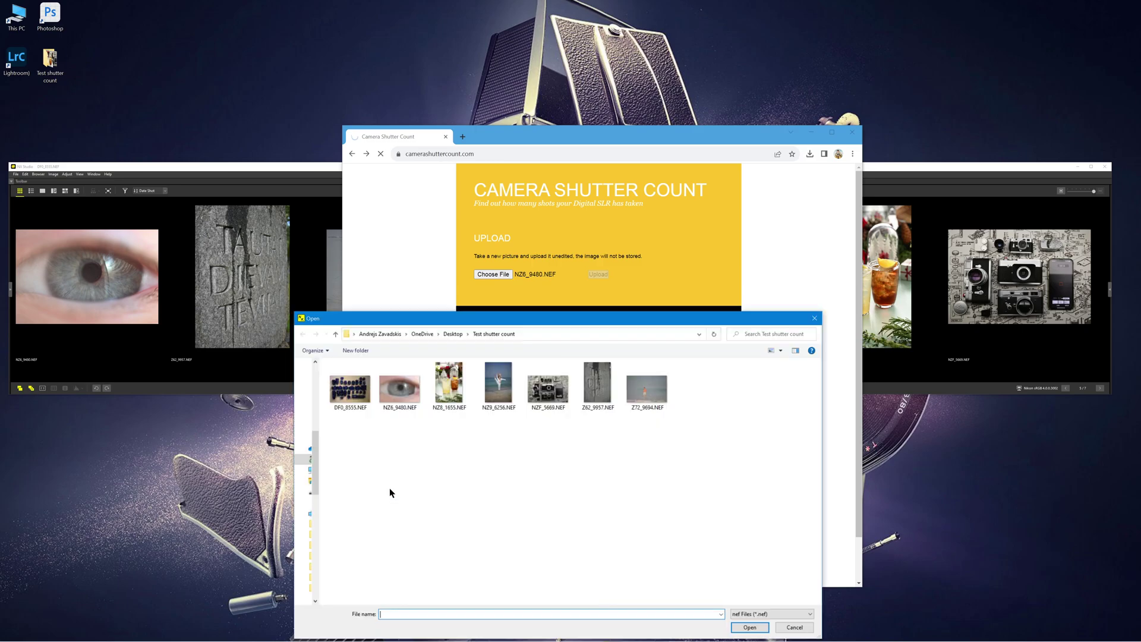
pyautogui.doubleClick(399, 397)
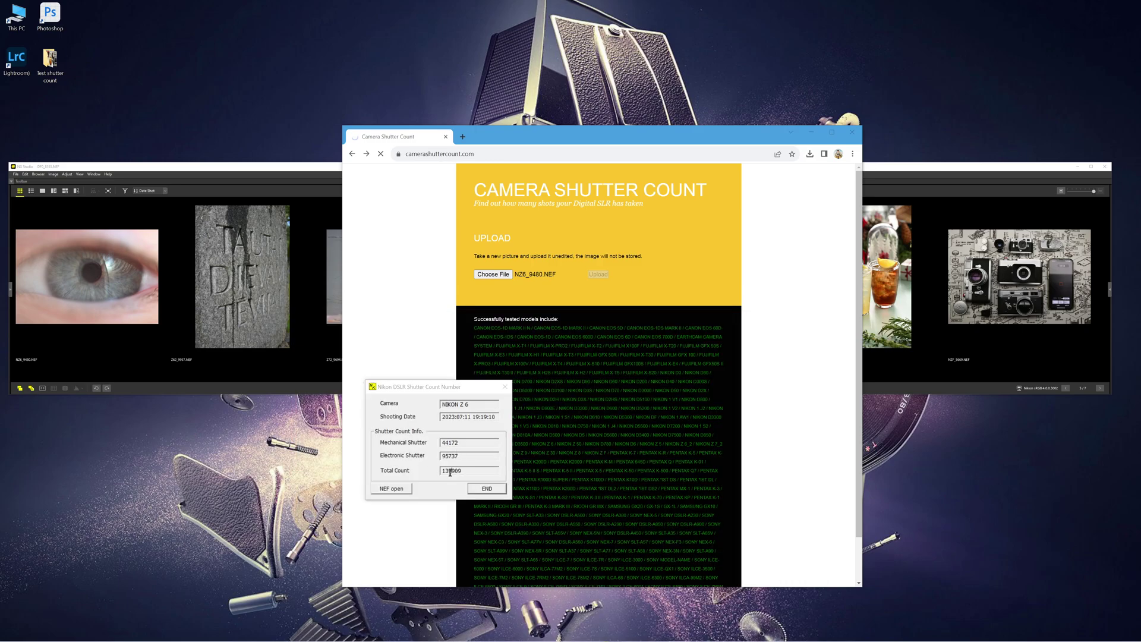
pyautogui.moveTo(450, 471); pyautogui.dragTo(433, 471)
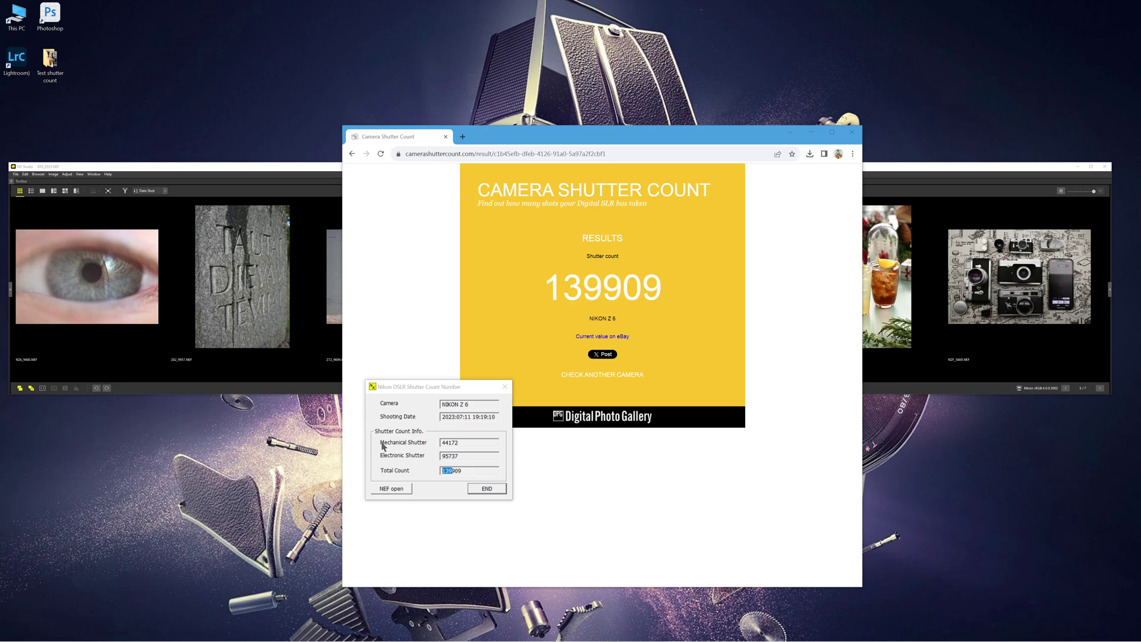
# Step: Highlight the Z 6 mechanical shutter count 44172
pyautogui.moveTo(443, 443); pyautogui.dragTo(450, 443)
pyautogui.click(460, 443)
pyautogui.doubleClick(453, 443)
pyautogui.click(458, 444)
pyautogui.moveTo(445, 443); pyautogui.dragTo(448, 444)
pyautogui.click(462, 444)
pyautogui.click(443, 444)
# Step: Highlight the electronic shutter count 95737
pyautogui.doubleClick(466, 457)
pyautogui.click(470, 458)
pyautogui.hotkey('shift', 'Left')
pyautogui.hotkey('shift', 'Left')
pyautogui.hotkey('shift', 'Left')
pyautogui.press('Home')
pyautogui.press('Right')
pyautogui.hotkey('shift', 'End')
pyautogui.click(466, 458)
pyautogui.moveTo(466, 456)
pyautogui.mouseDown()
pyautogui.moveTo(438, 455)
pyautogui.moveTo(469, 444)
pyautogui.mouseUp()
# Step: Re-highlight the mechanical count 44172, then bring NX Studio's photo strip above the browser
pyautogui.click(460, 443)
pyautogui.moveTo(460, 444); pyautogui.dragTo(457, 443)
pyautogui.moveTo(462, 443)
pyautogui.mouseDown()
pyautogui.moveTo(443, 443)
pyautogui.moveTo(465, 443)
pyautogui.mouseUp()
pyautogui.click(443, 443)
pyautogui.click(465, 443)
pyautogui.moveTo(443, 442); pyautogui.dragTo(462, 443)
pyautogui.moveTo(426, 387); pyautogui.dragTo(403, 391)
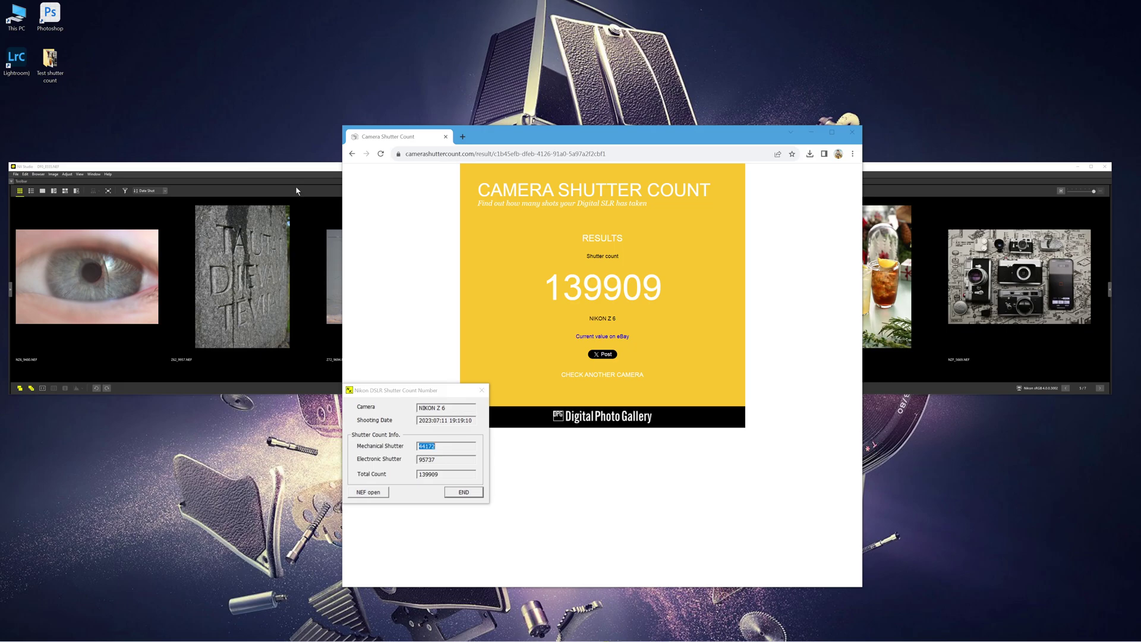
pyautogui.moveTo(297, 167); pyautogui.dragTo(292, 29)
# Step: Reposition the shutter count tool and bring the web result back in front
pyautogui.moveTo(421, 393)
pyautogui.mouseDown()
pyautogui.moveTo(372, 367)
pyautogui.moveTo(272, 357)
pyautogui.mouseUp()
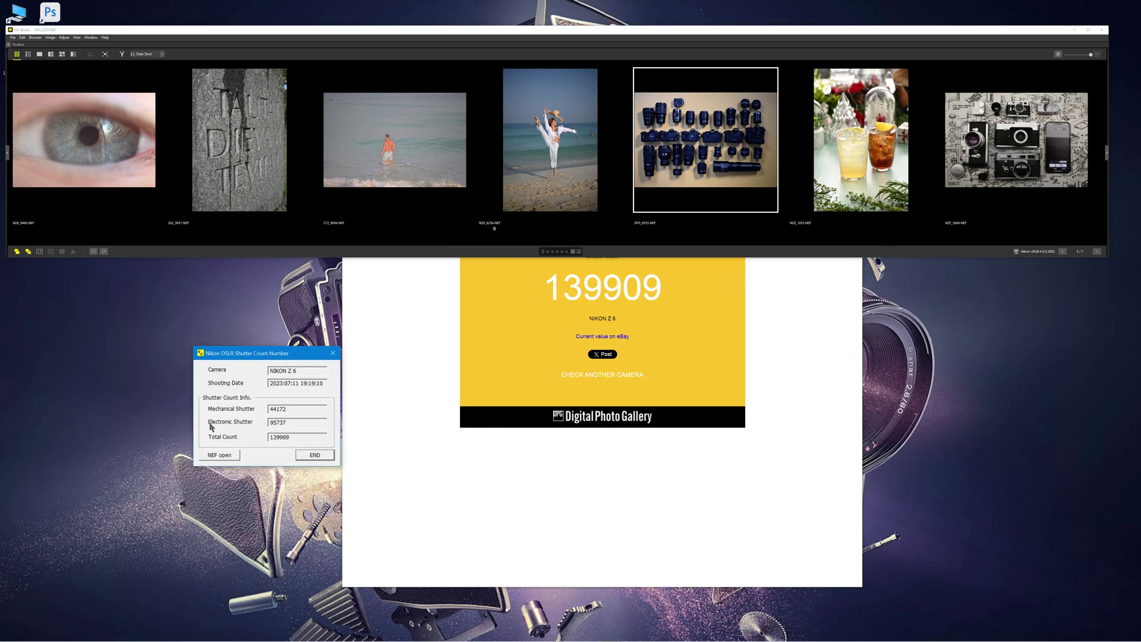
pyautogui.click(407, 470)
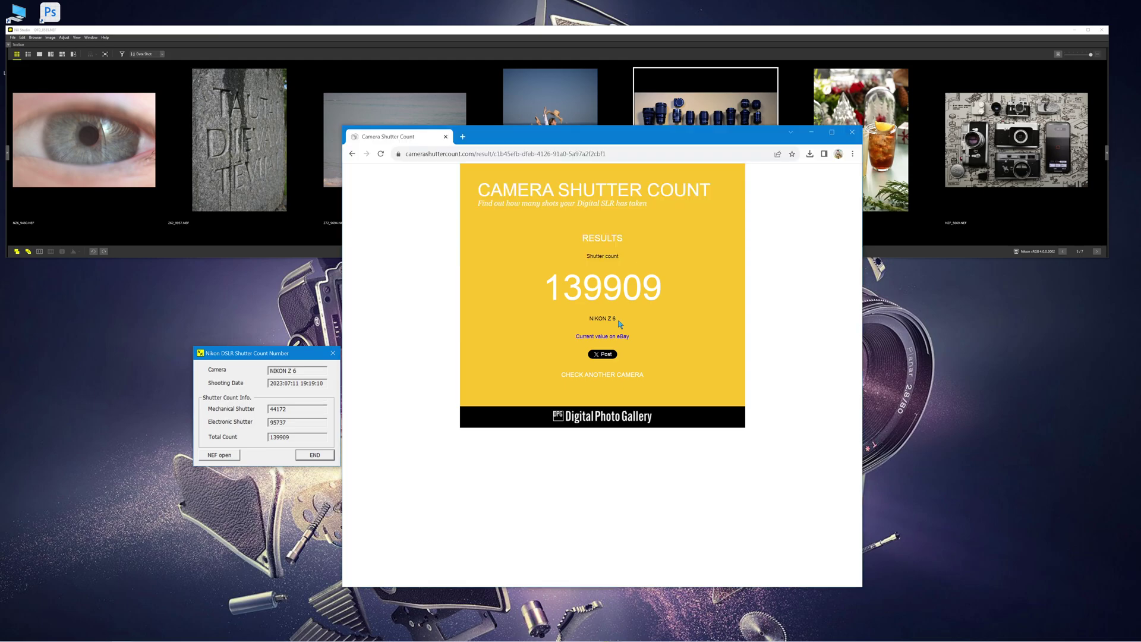
pyautogui.moveTo(269, 432); pyautogui.dragTo(249, 416)
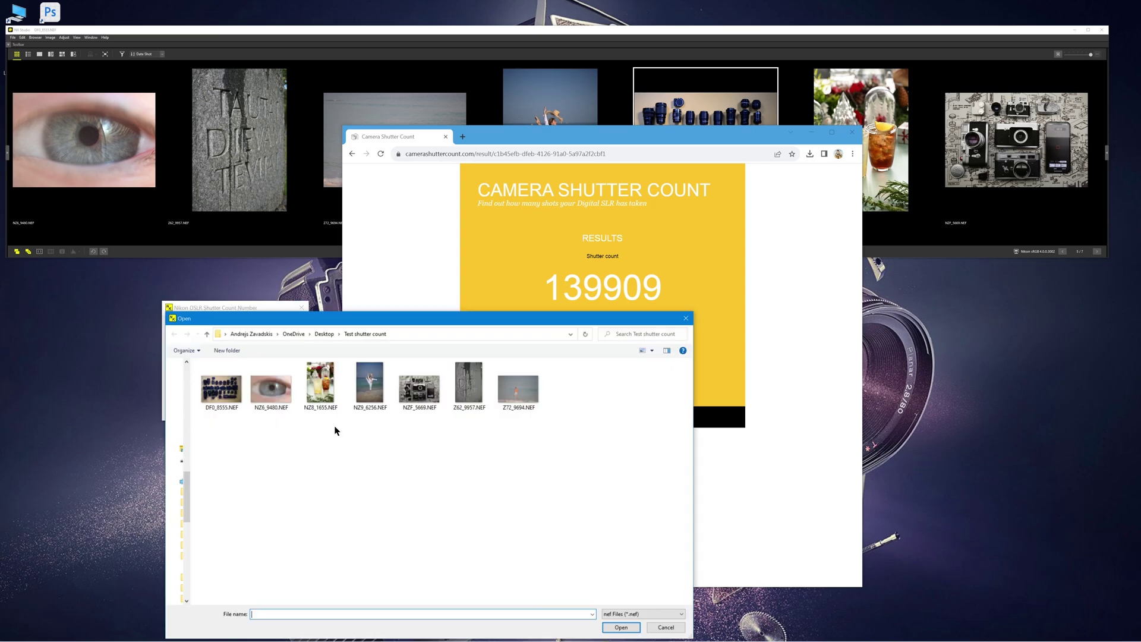
# Step: Load the Nikon Df NEF and point out its 89548 mechanical and 0 electronic shots
pyautogui.doubleClick(213, 401)
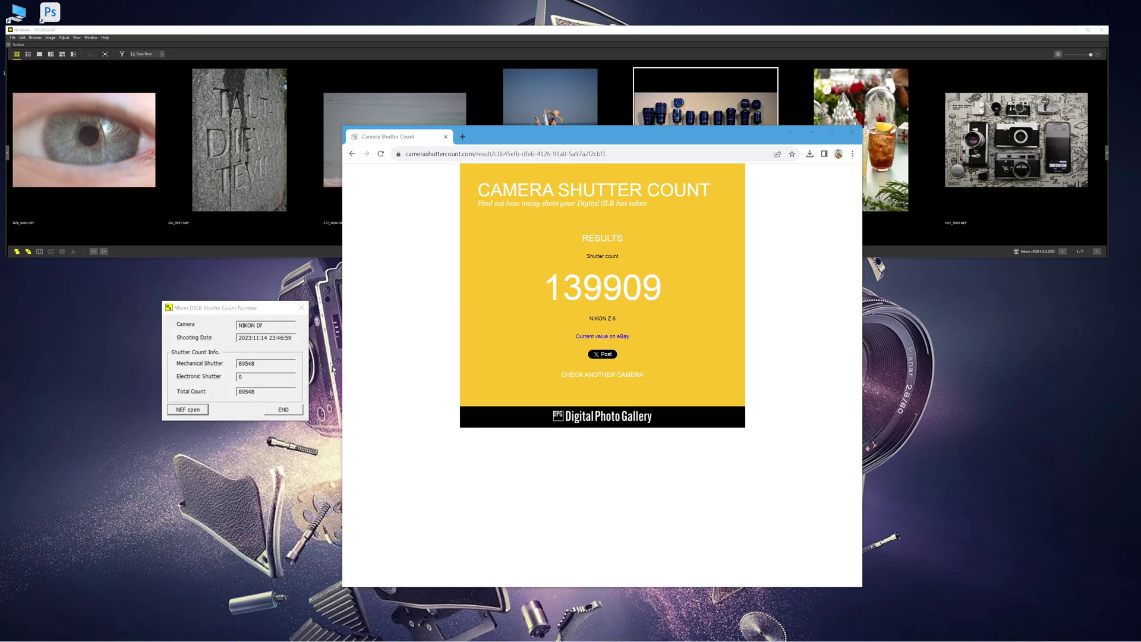
pyautogui.moveTo(280, 374); pyautogui.dragTo(230, 381)
pyautogui.moveTo(237, 364); pyautogui.dragTo(246, 364)
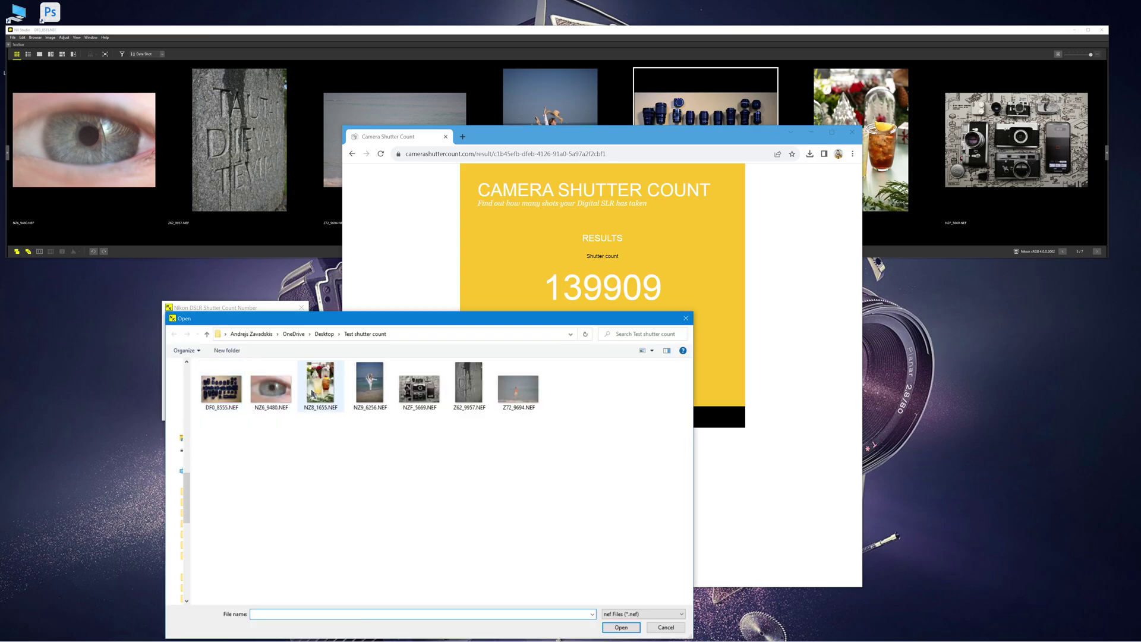
# Step: Load NZ8_1655.NEF and point out its electronic count 118287
pyautogui.doubleClick(241, 386)
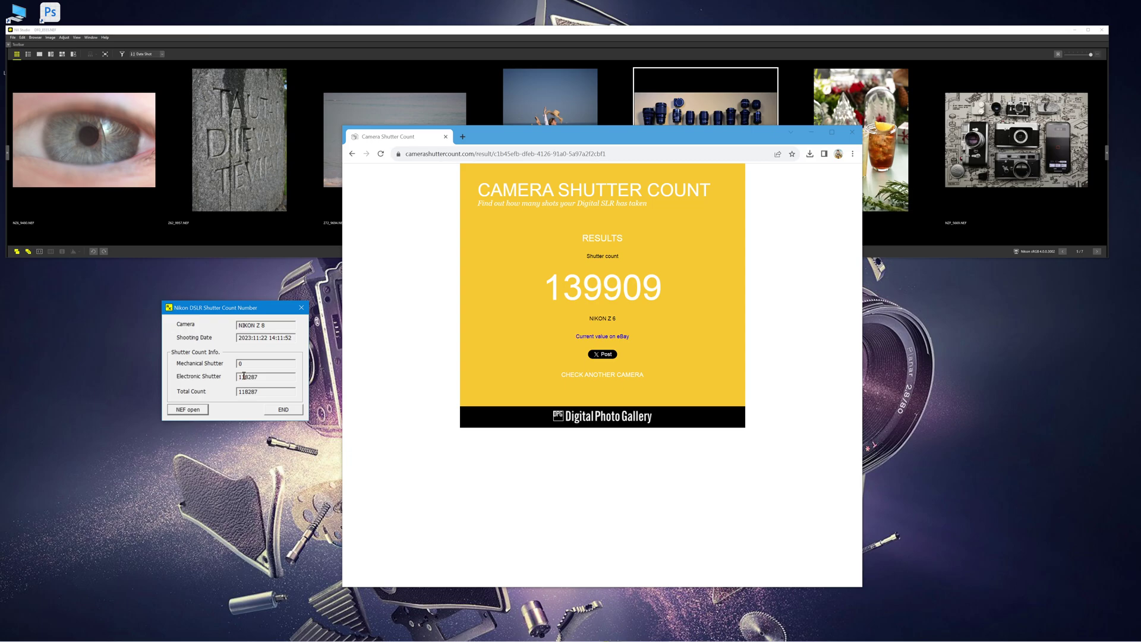
pyautogui.press('Tab')
pyautogui.moveTo(241, 377); pyautogui.dragTo(244, 378)
pyautogui.click(243, 378)
# Step: Load NZ9_6256.NEF, showing a NIKON Z 9 total of 230823
pyautogui.click(199, 408)
pyautogui.click(361, 392)
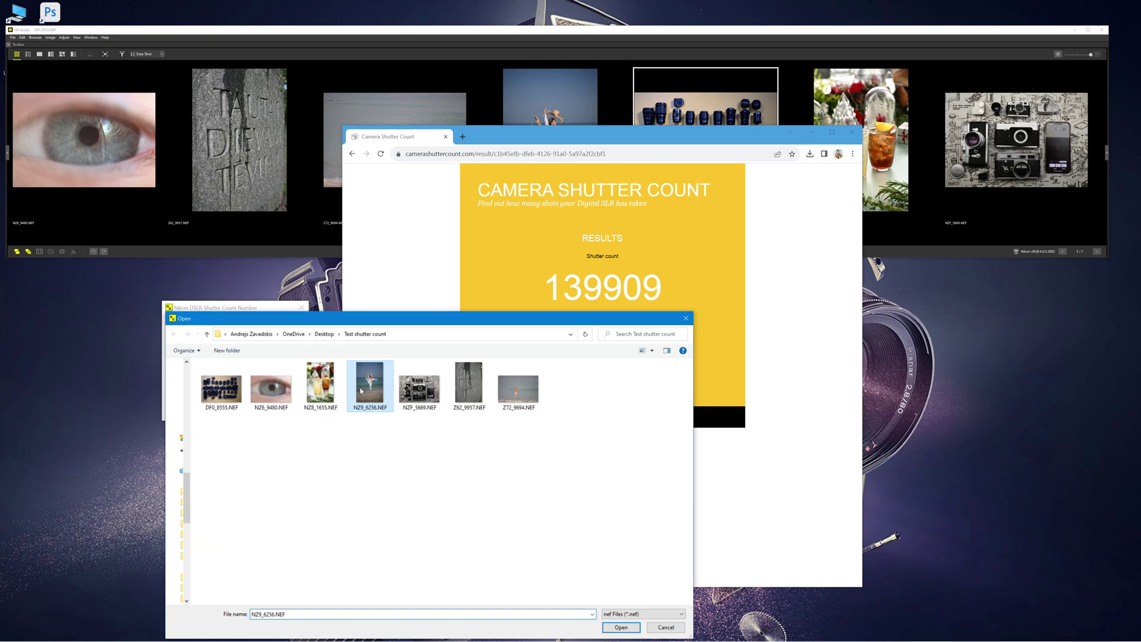
pyautogui.doubleClick(361, 391)
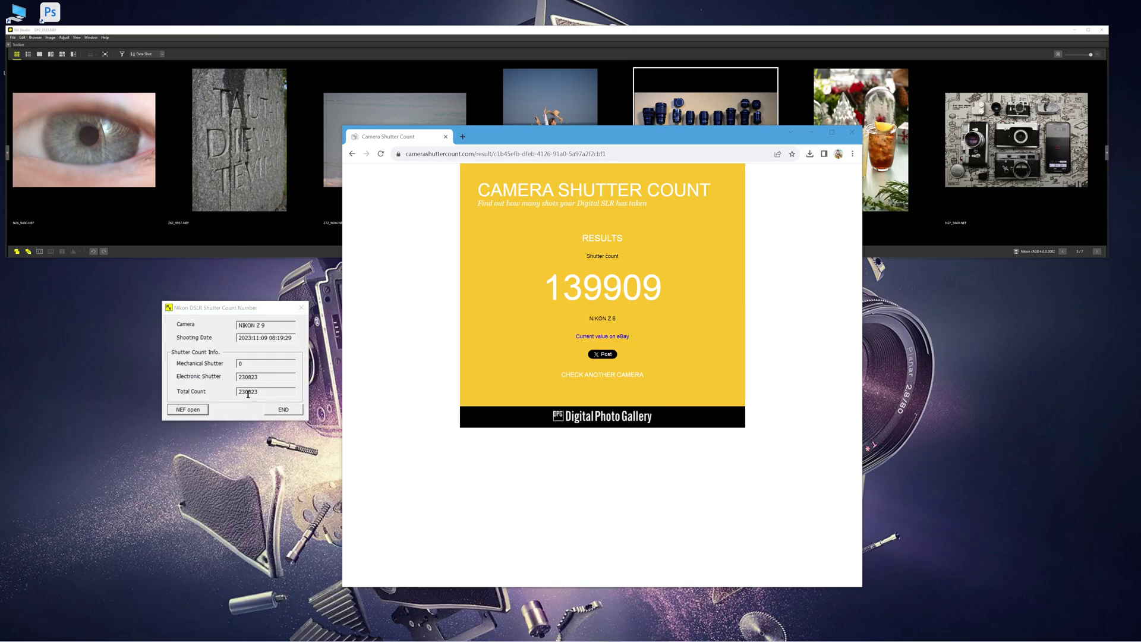
# Step: Check NZF_5669.NEF's counts, then load Z62_9957.NEF showing 68379 mechanical and 41384 electronic
pyautogui.click(187, 409)
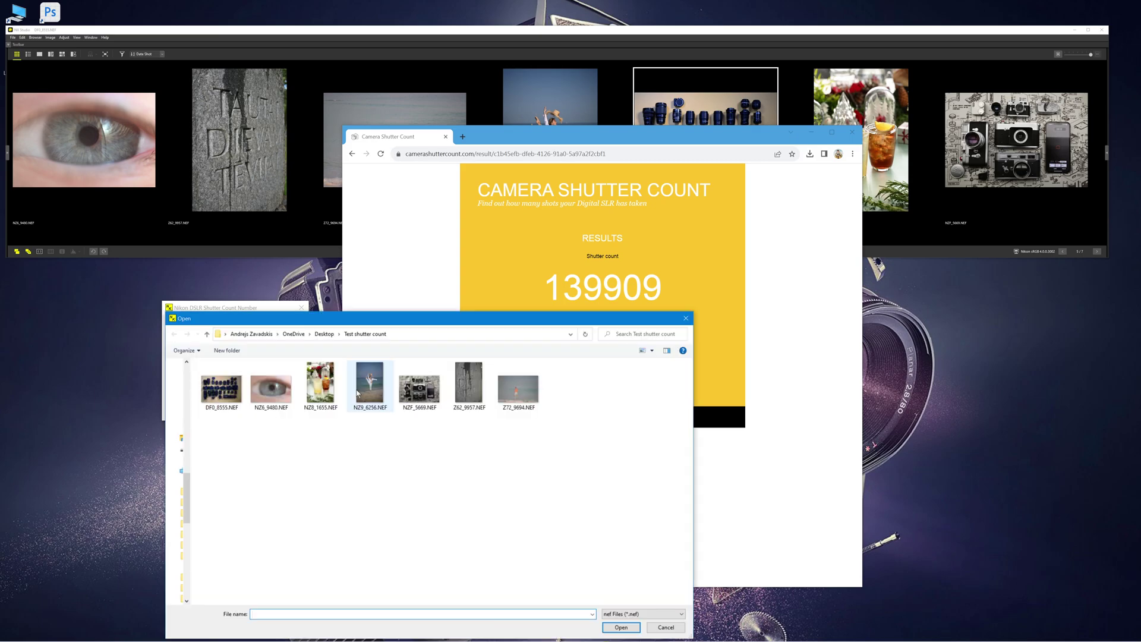
pyautogui.doubleClick(407, 390)
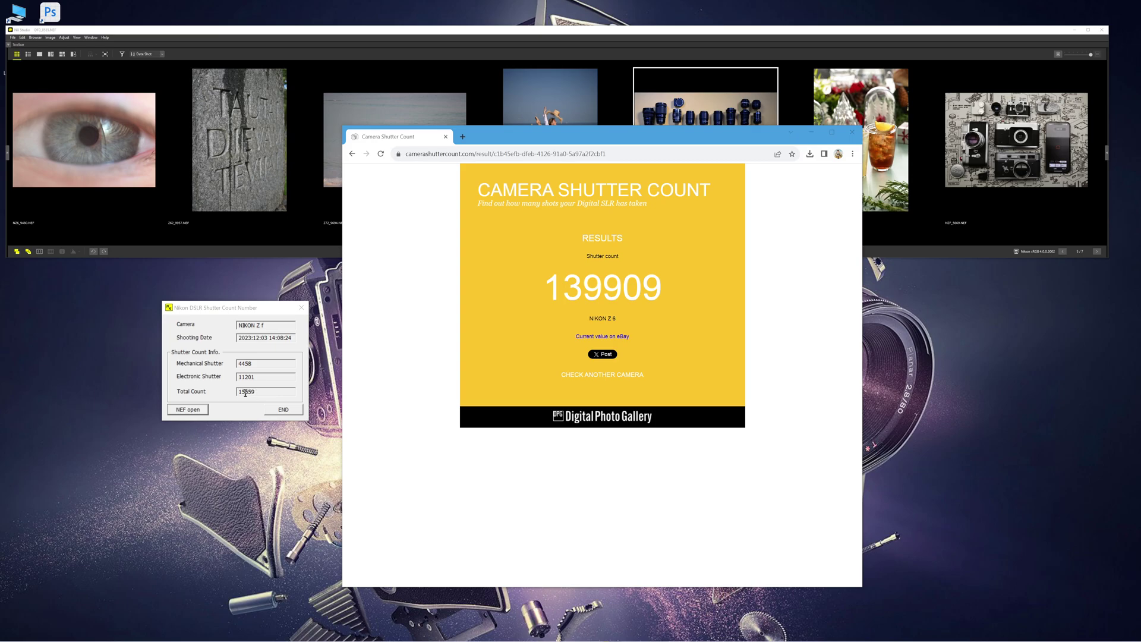
pyautogui.moveTo(245, 393); pyautogui.dragTo(239, 387)
pyautogui.moveTo(239, 364); pyautogui.dragTo(242, 363)
pyautogui.click(195, 413)
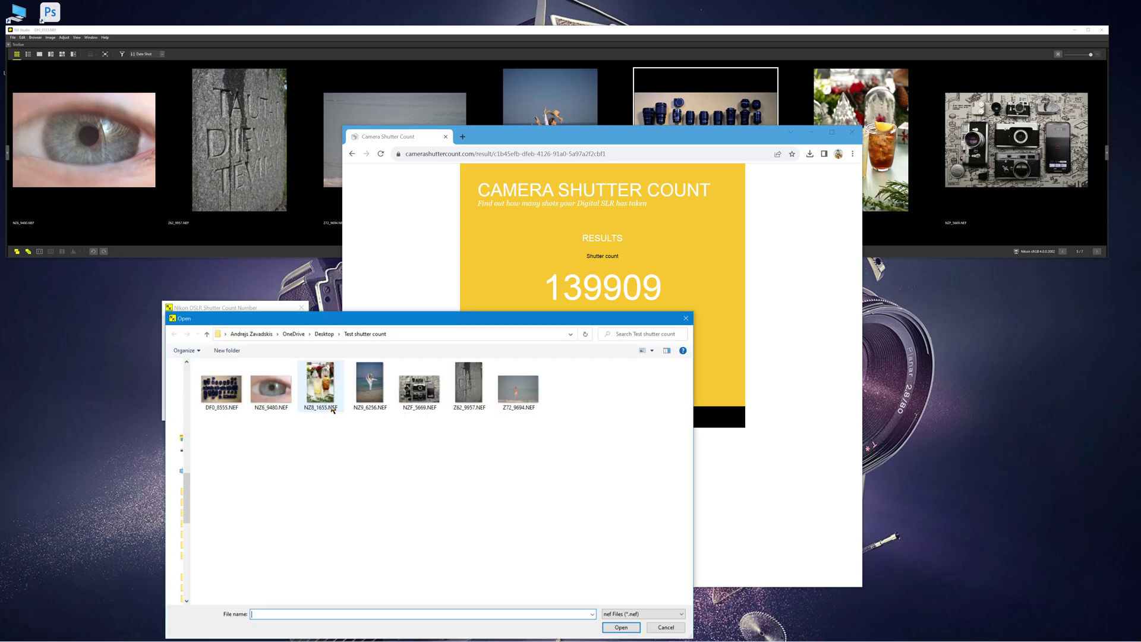
pyautogui.doubleClick(463, 391)
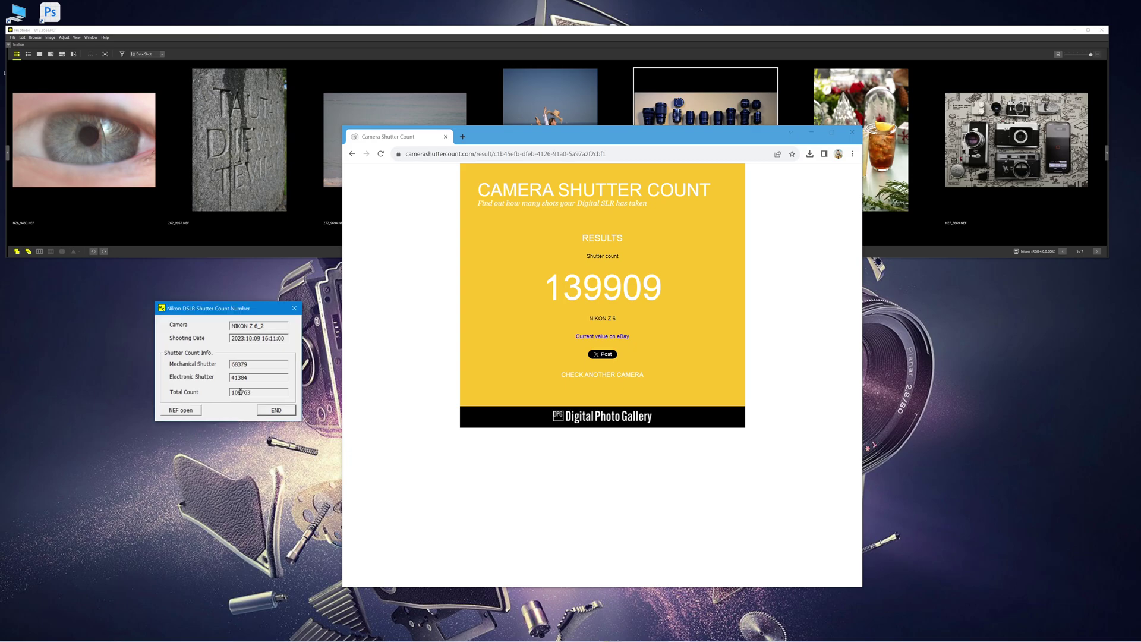
# Step: Point out the Z 6_2 total, electronic and mechanical shutter counts
pyautogui.moveTo(241, 391); pyautogui.dragTo(239, 393)
pyautogui.moveTo(236, 378); pyautogui.dragTo(244, 364)
pyautogui.moveTo(233, 368); pyautogui.dragTo(238, 379)
pyautogui.doubleClick(236, 363)
pyautogui.click(234, 365)
# Step: Select the mechanical count 68379 and electronic count 41384 in turn
pyautogui.doubleClick(236, 367)
pyautogui.click(232, 364)
pyautogui.doubleClick(231, 364)
pyautogui.click(231, 379)
pyautogui.doubleClick(231, 379)
pyautogui.click(238, 379)
pyautogui.doubleClick(254, 365)
pyautogui.click(255, 365)
# Step: Load the Z 7_2 file (229431 total) and choose Z72_9694.NEF for upload on the website
pyautogui.click(183, 411)
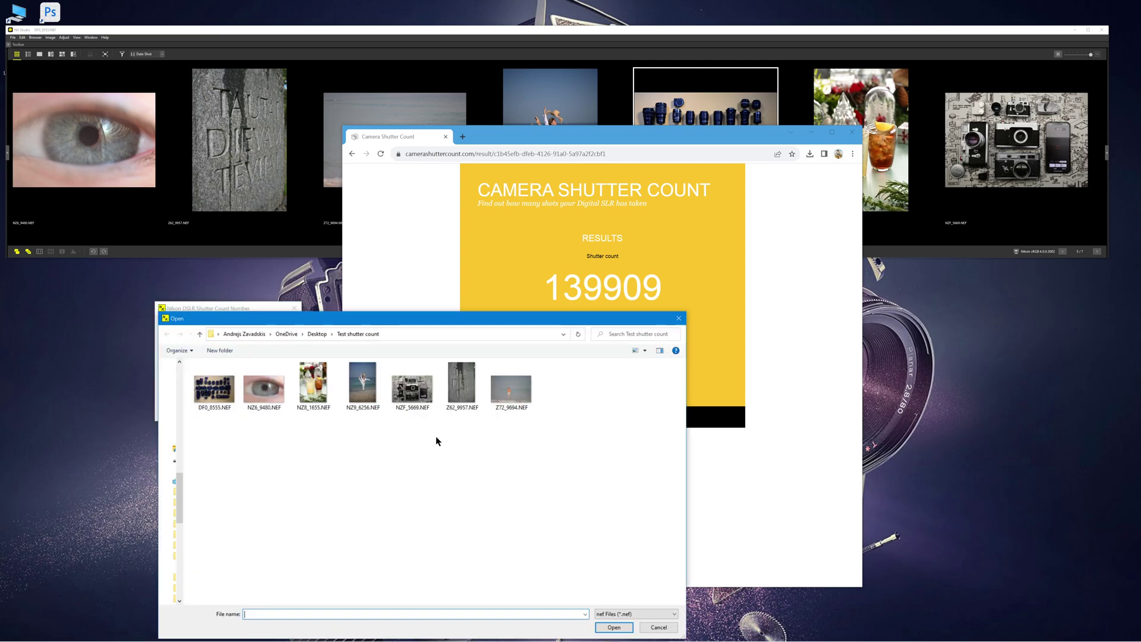
pyautogui.doubleClick(453, 390)
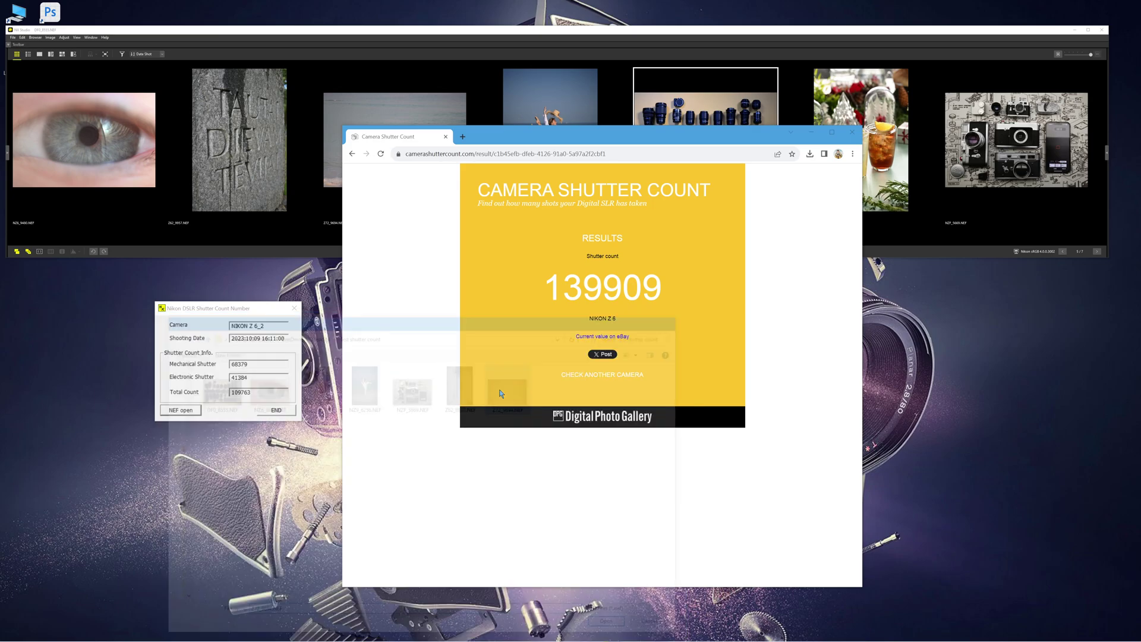
pyautogui.click(351, 154)
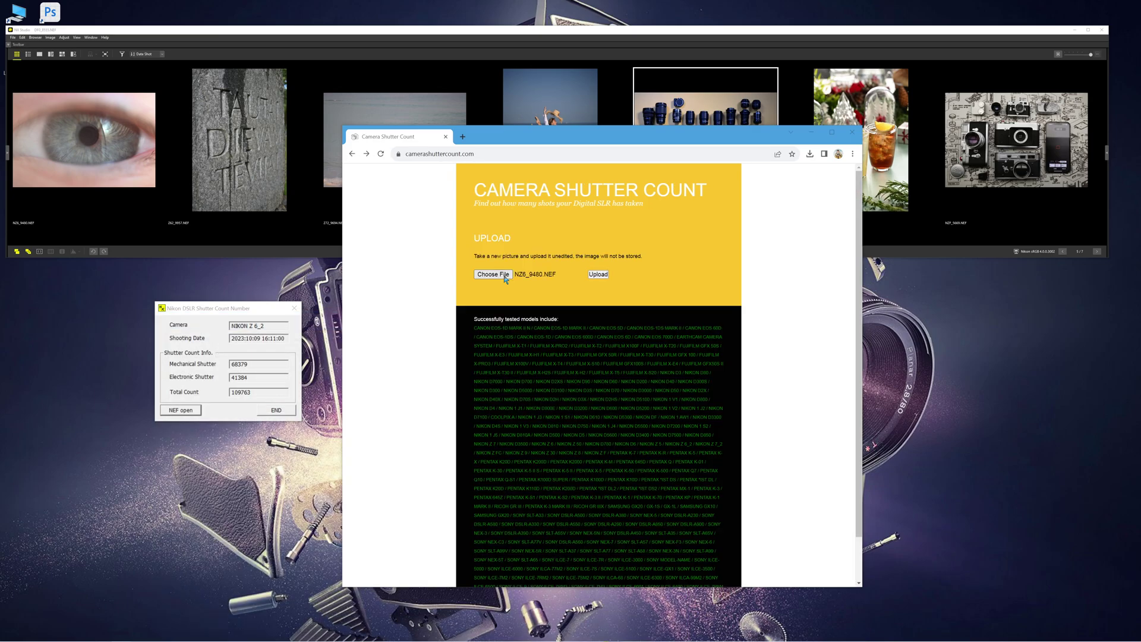
pyautogui.click(505, 275)
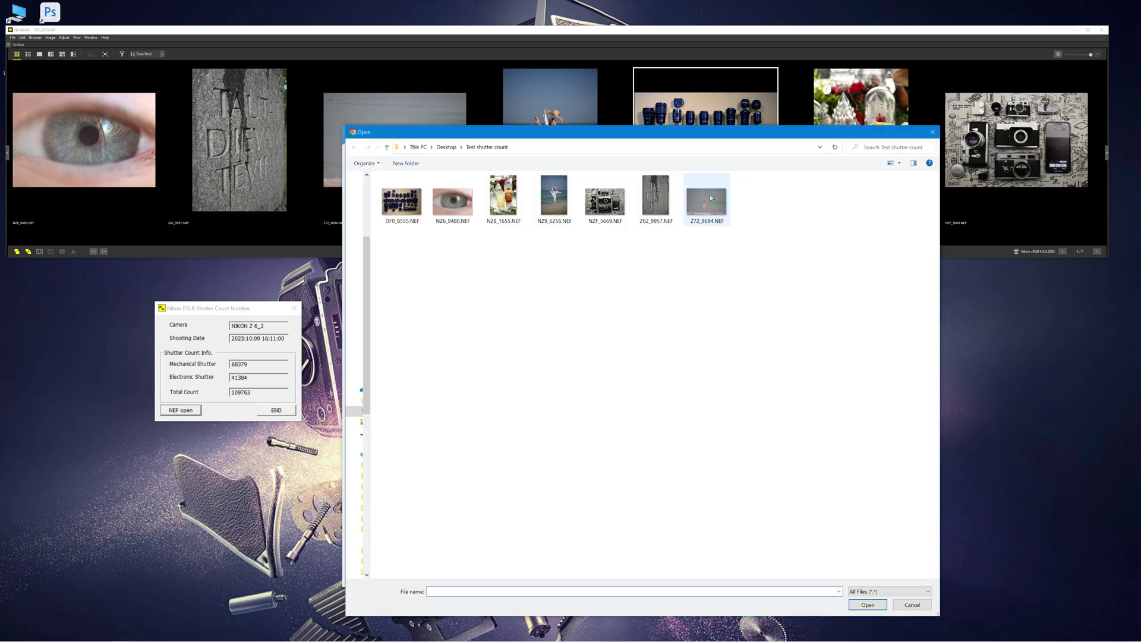
pyautogui.doubleClick(710, 195)
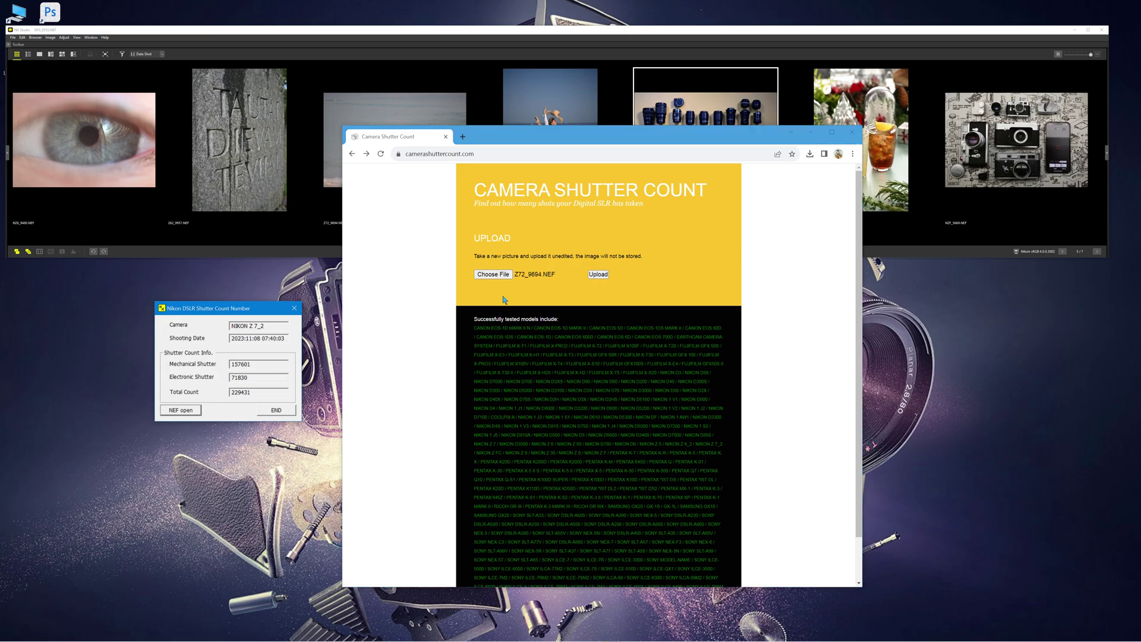
pyautogui.click(587, 274)
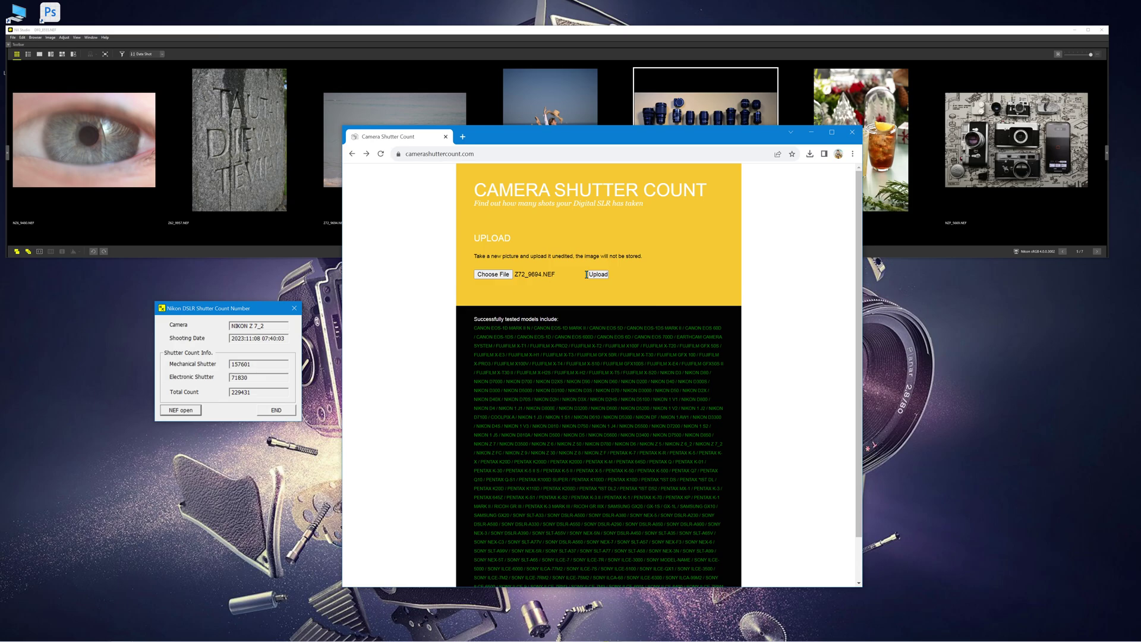
# Step: Upload Z72_9694.NEF to camerashuttercount.com and nudge the Nikon Shutter Count window up-right
pyautogui.click(591, 274)
pyautogui.moveTo(238, 325); pyautogui.dragTo(252, 317)
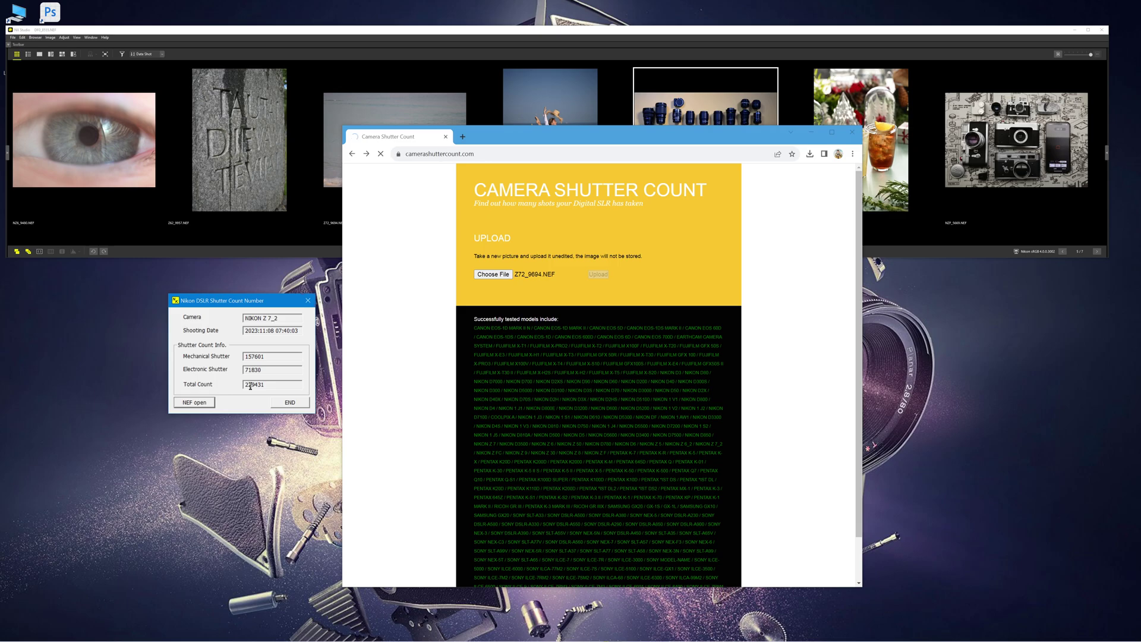
pyautogui.moveTo(250, 386); pyautogui.dragTo(245, 386)
# Step: Highlight the counter's total 229431, mechanical 157601 and electronic 71830 counts
pyautogui.doubleClick(268, 386)
pyautogui.moveTo(243, 357); pyautogui.dragTo(269, 360)
pyautogui.click(269, 360)
pyautogui.moveTo(252, 370); pyautogui.dragTo(236, 387)
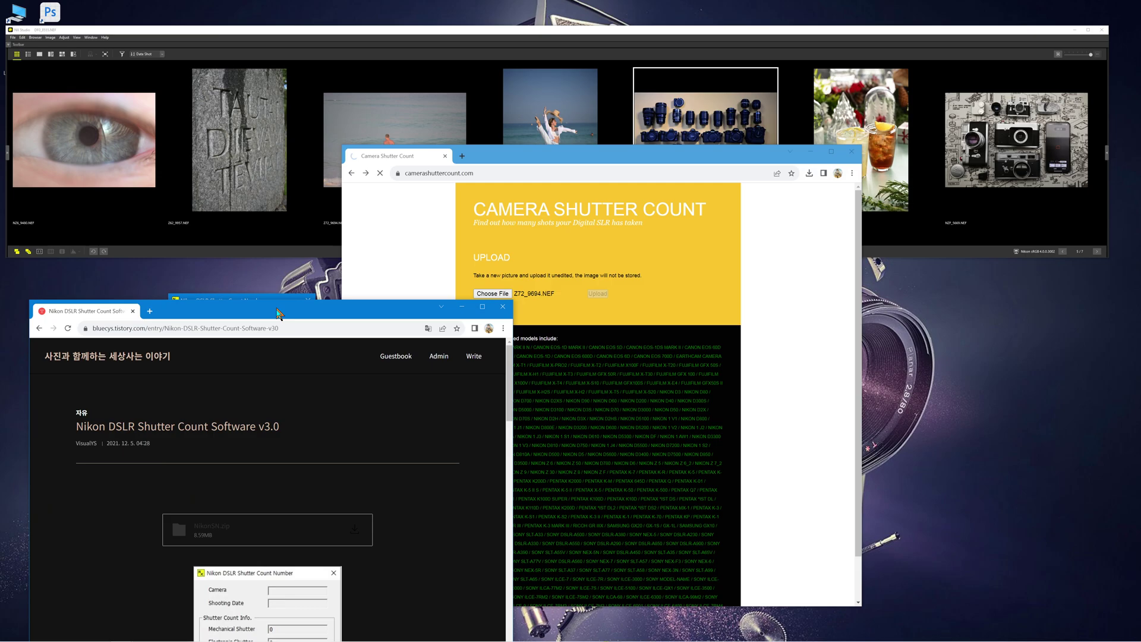
# Step: Reposition the tistory download page and Nikon counter window beside the website's 229431 result
pyautogui.moveTo(277, 314); pyautogui.dragTo(267, 388)
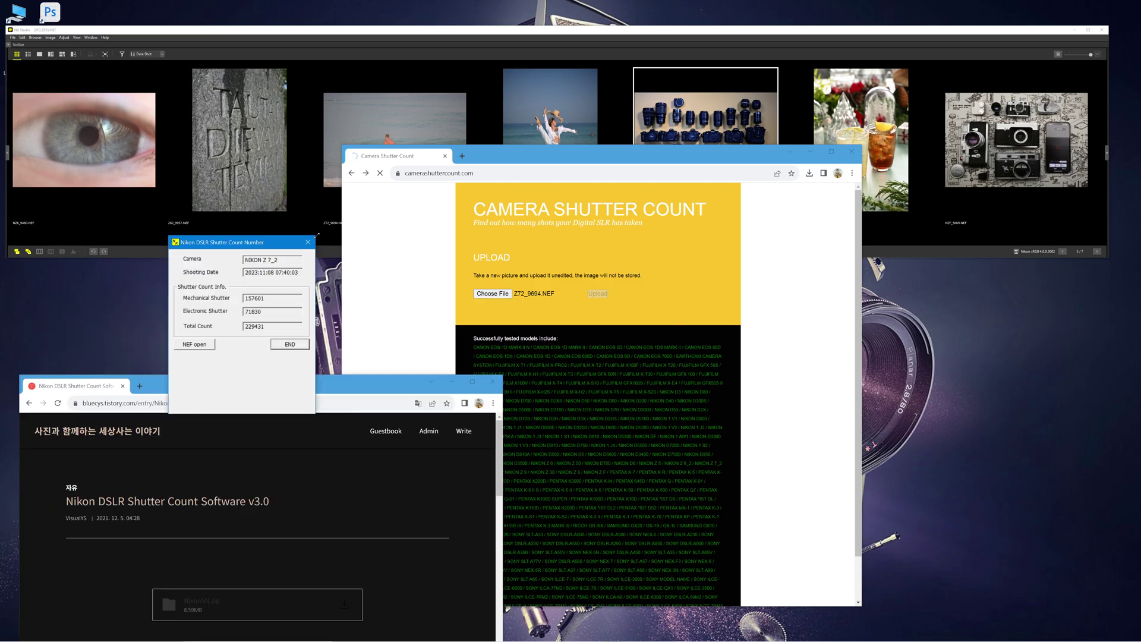
pyautogui.moveTo(317, 235); pyautogui.dragTo(383, 201)
pyautogui.moveTo(309, 211); pyautogui.dragTo(239, 159)
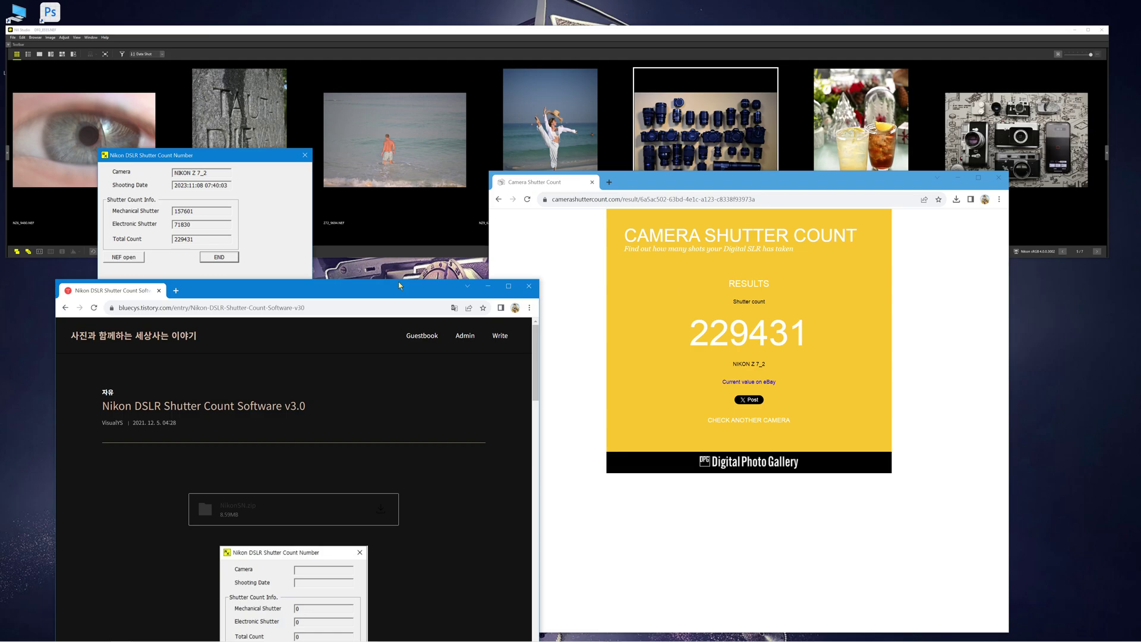
pyautogui.moveTo(399, 283); pyautogui.dragTo(341, 322)
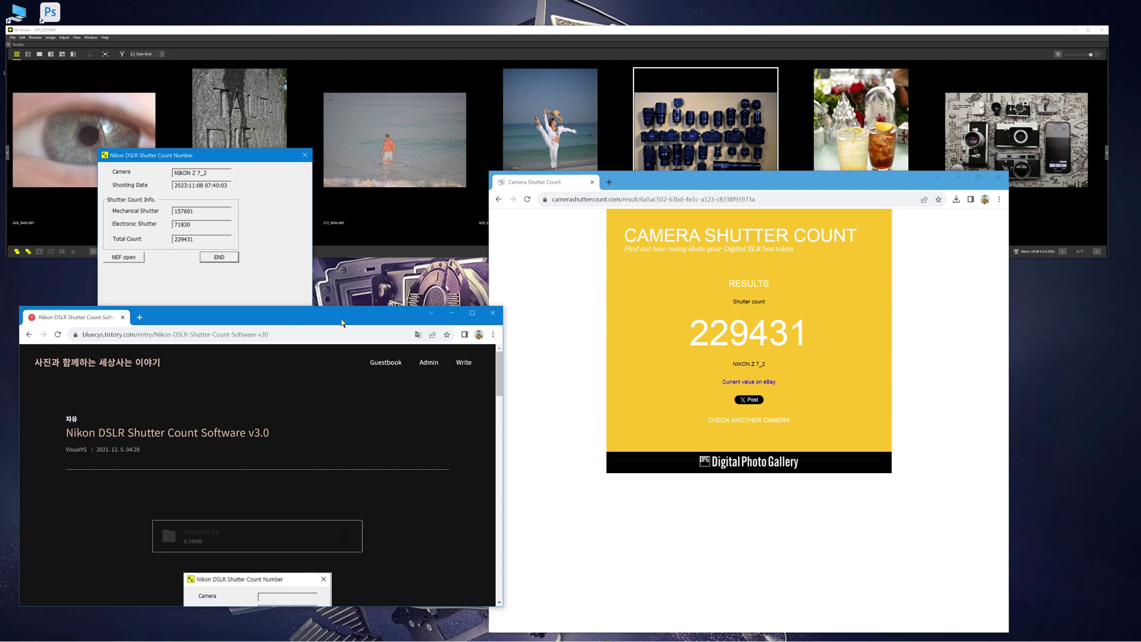